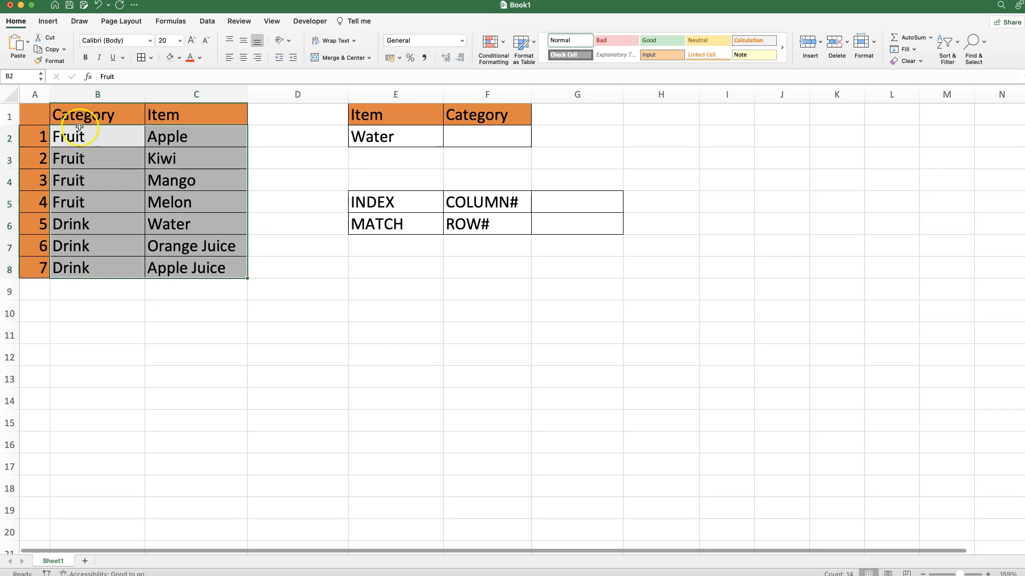
- Examine the category and item table, the lookup cells E2 and F2, and the INDEX and MATCH labels
click(191, 121)
click(372, 137)
click(383, 137)
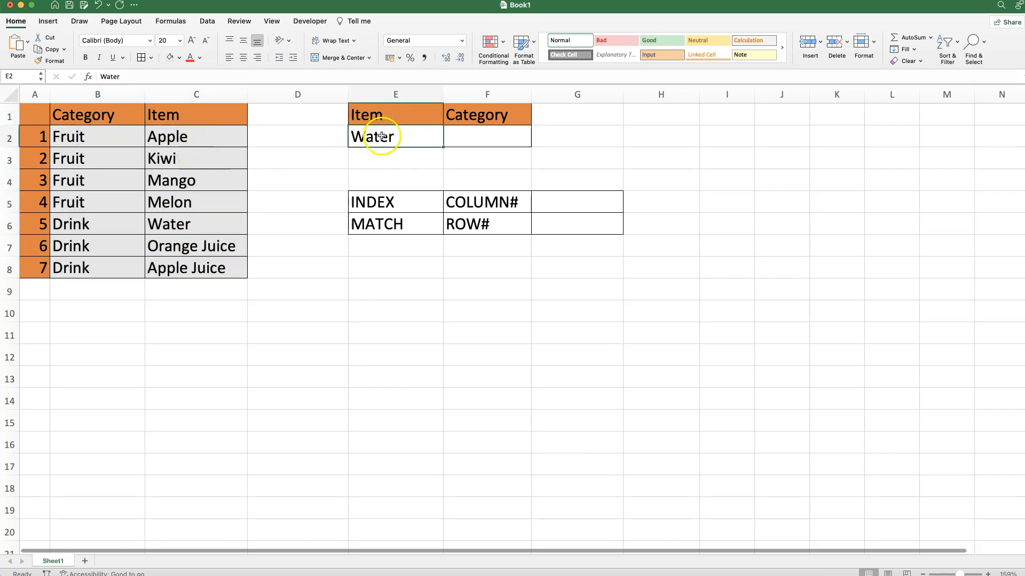
click(481, 139)
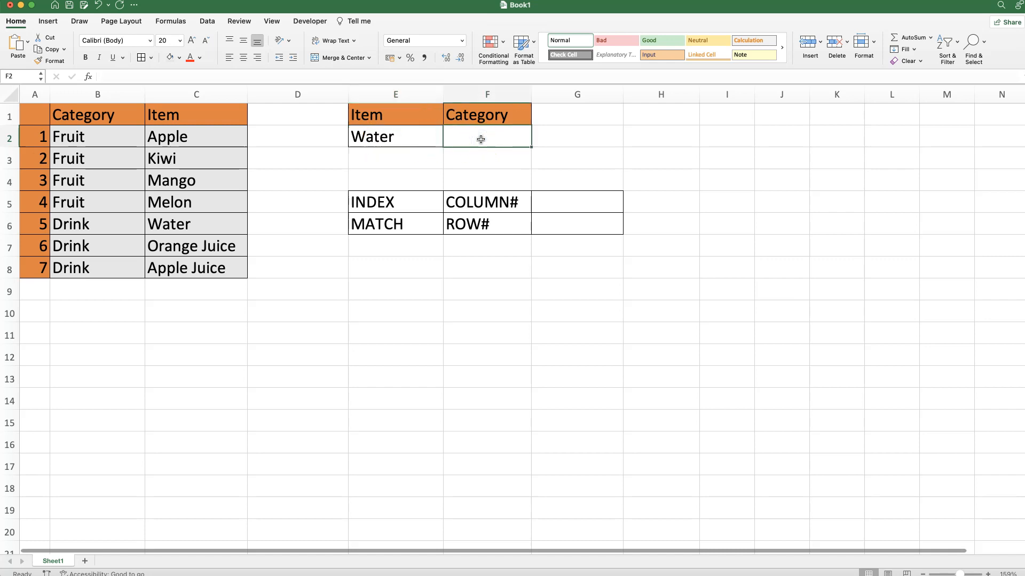
click(472, 138)
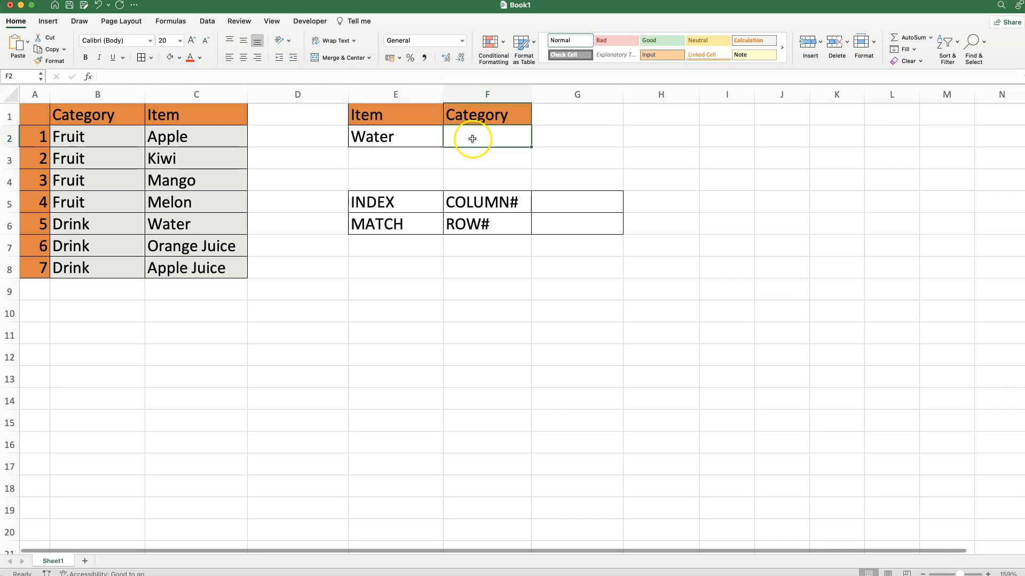
click(369, 139)
click(86, 226)
click(478, 136)
click(389, 206)
click(390, 226)
- Start an INDEX formula in F2 using the array argument form, with B2:C8 as the array
click(484, 138)
text(=)
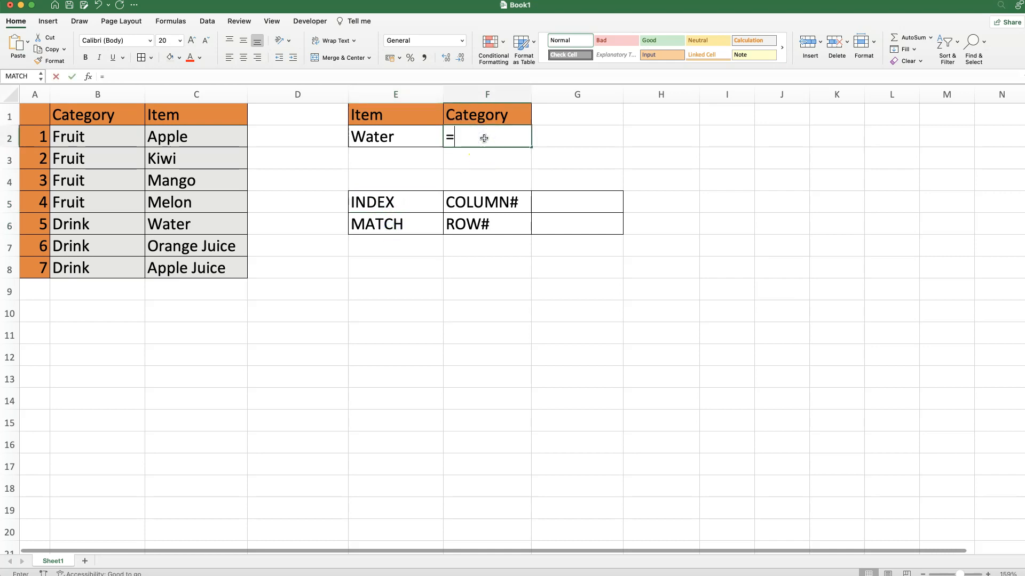
text(INDEX)
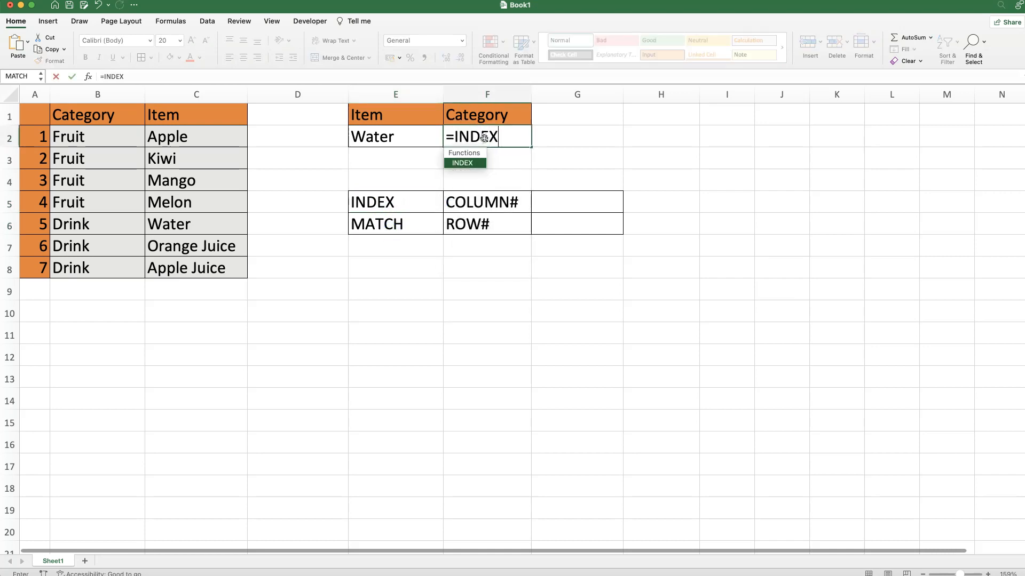
text(()
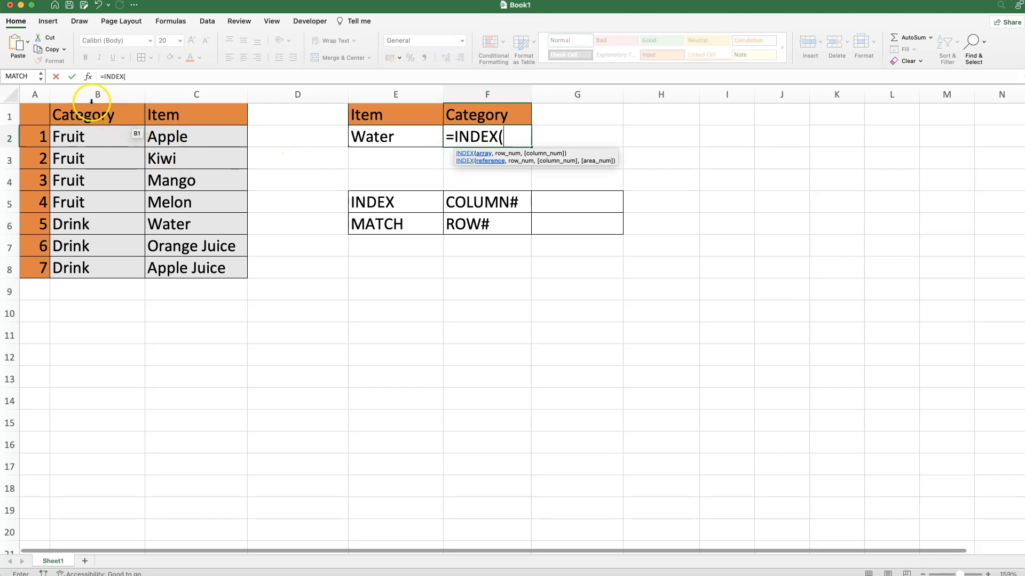
click(87, 78)
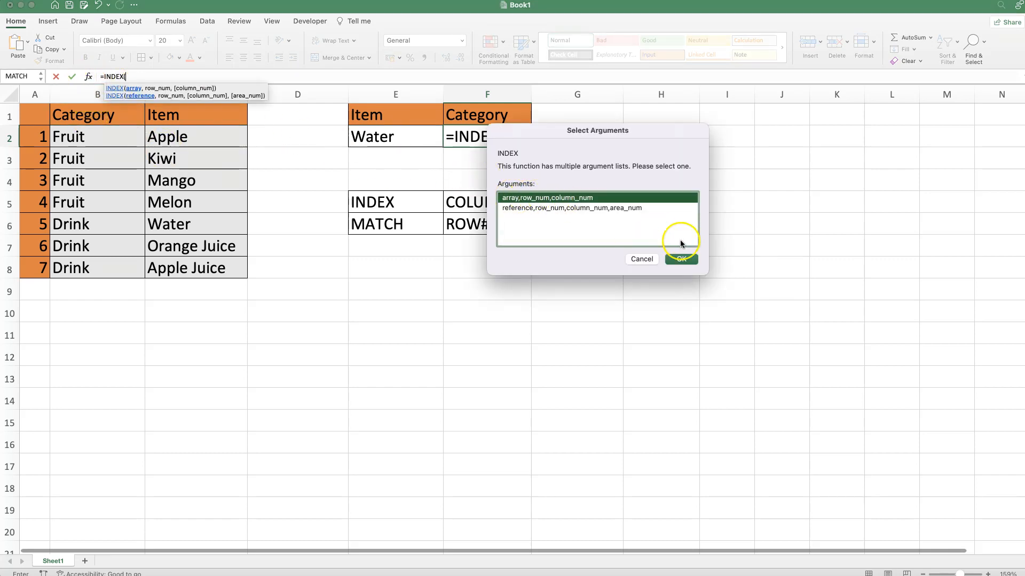
click(681, 260)
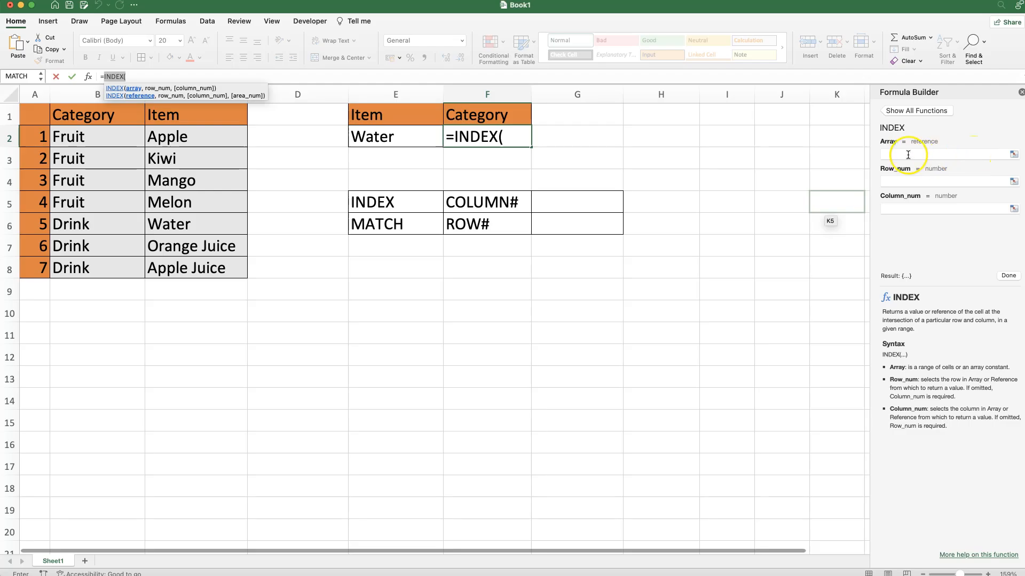
click(893, 152)
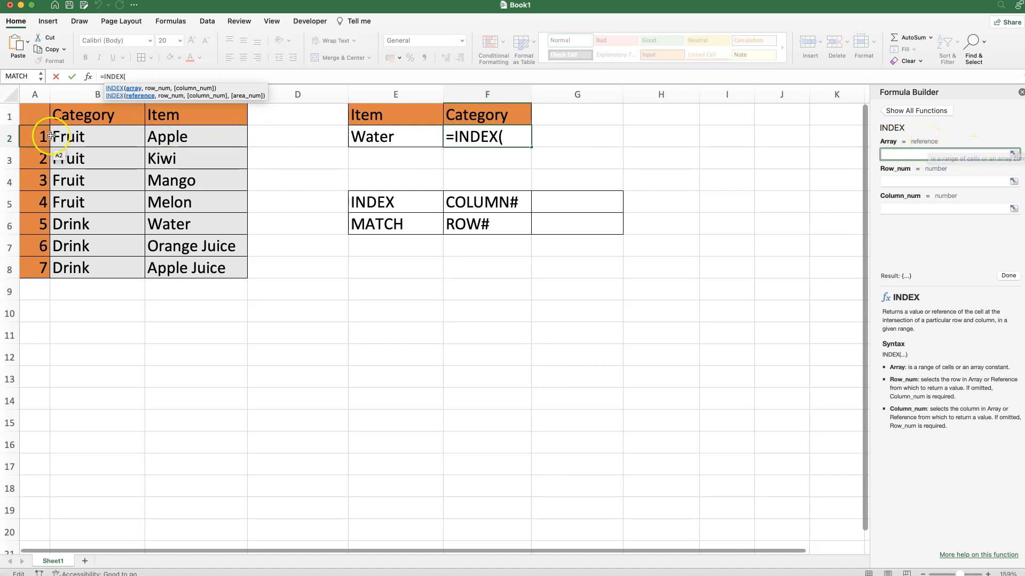
drag(64, 136, 189, 265)
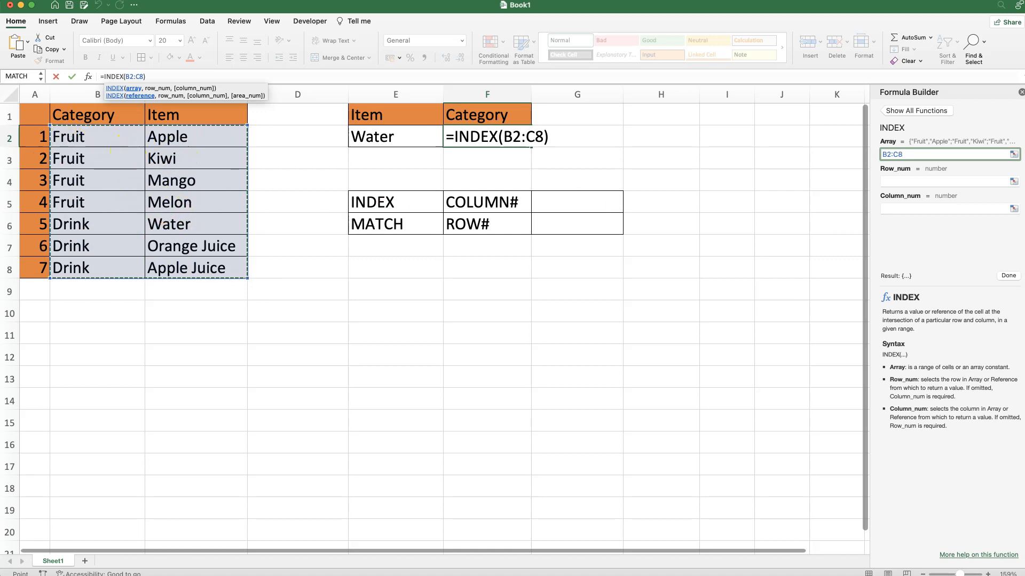
- Complete the INDEX formula with row number 5 and column number 1, and close the Formula Builder
click(914, 180)
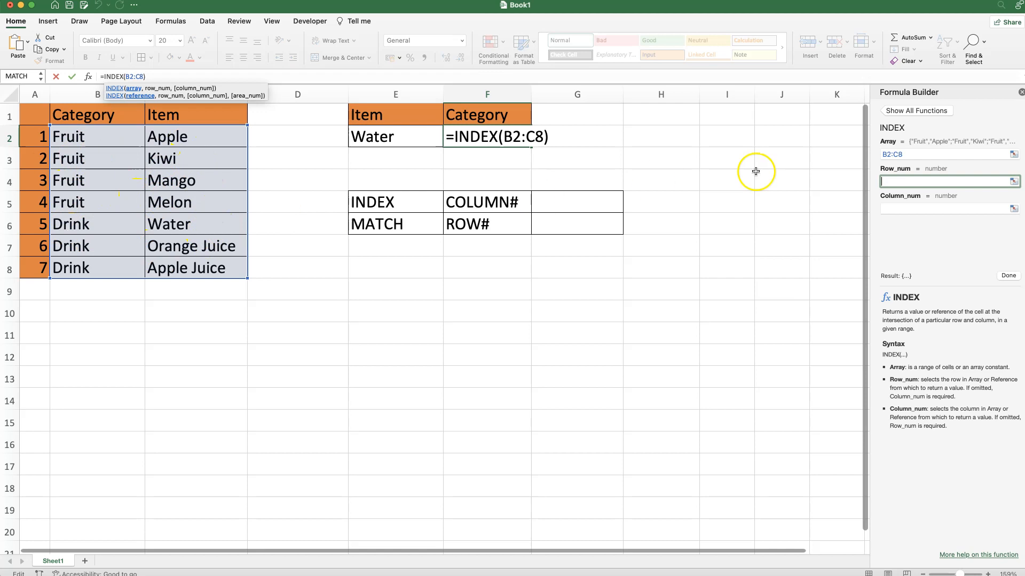
text(5)
click(888, 208)
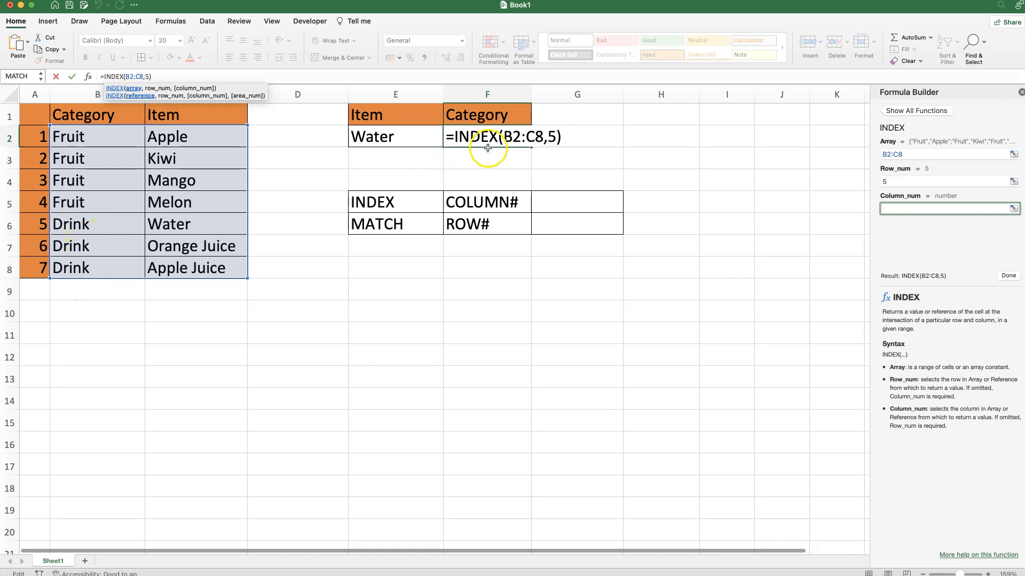
text(1)
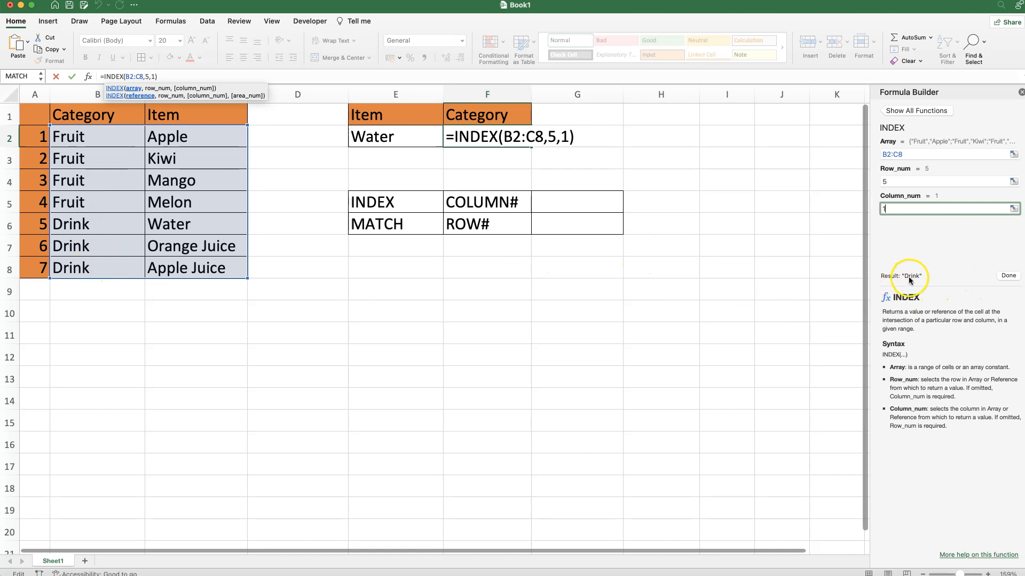
click(1008, 276)
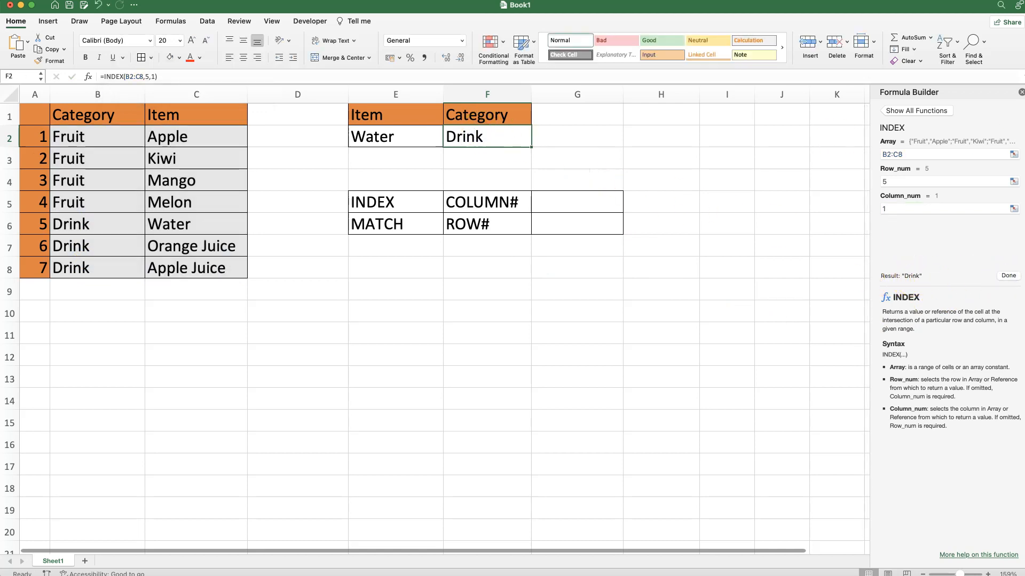
click(1021, 92)
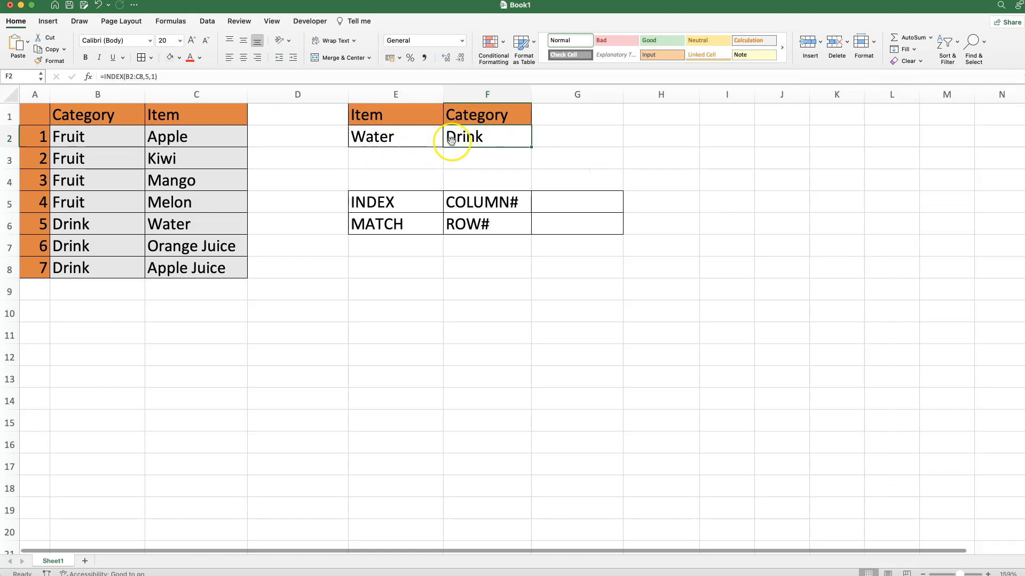
- Change the lookup item in E2 to Apple
click(378, 137)
text(Apple)
key(Return)
- Set the row number of F2's INDEX formula to 1 and close the Formula Builder
click(489, 142)
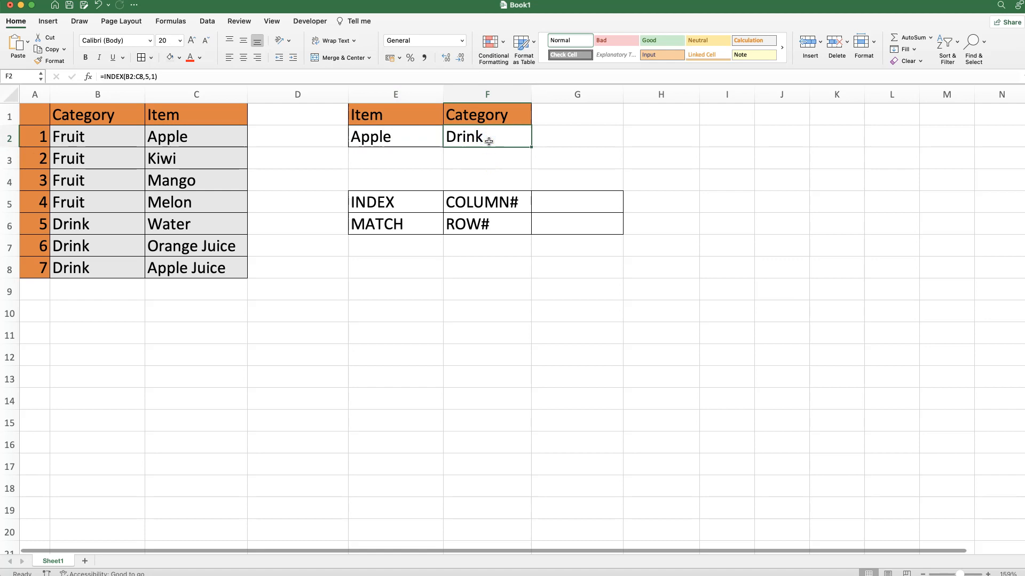
click(87, 77)
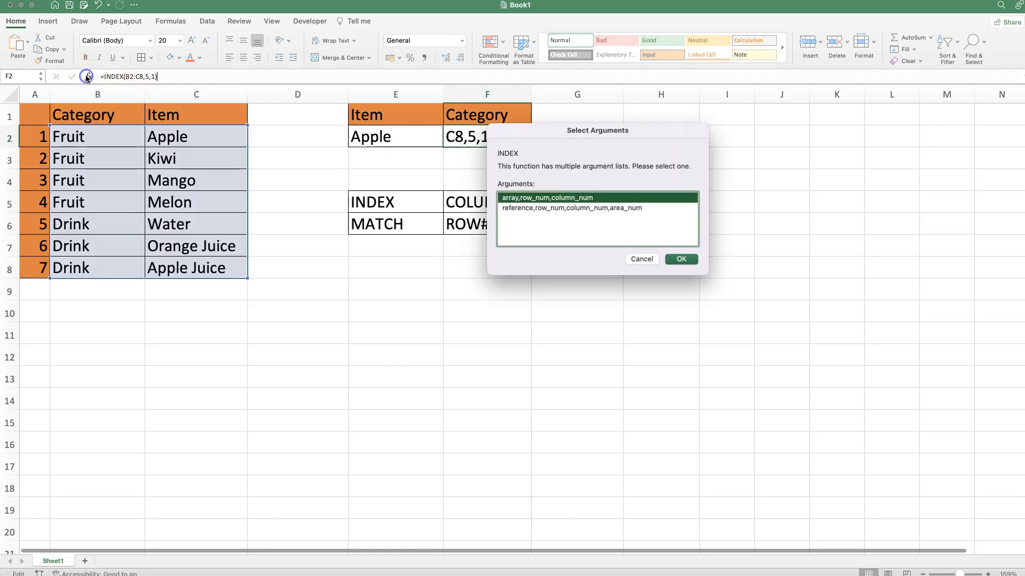
click(680, 260)
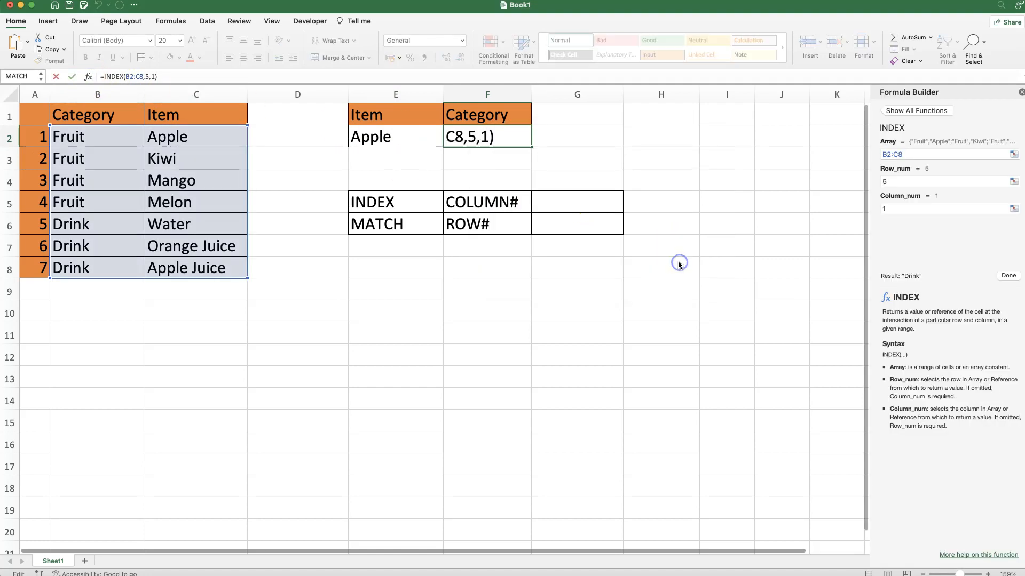
click(885, 181)
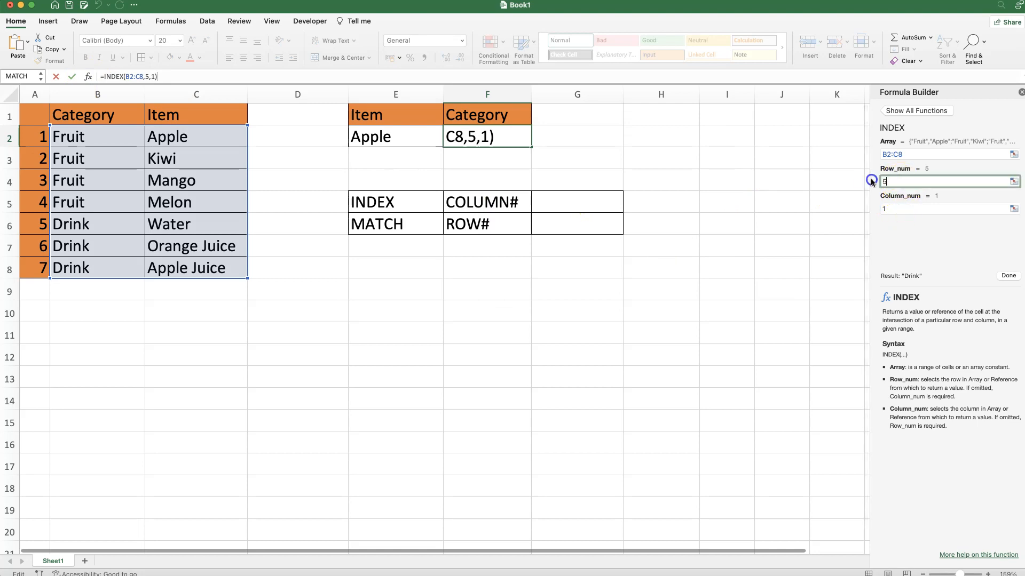
text(1)
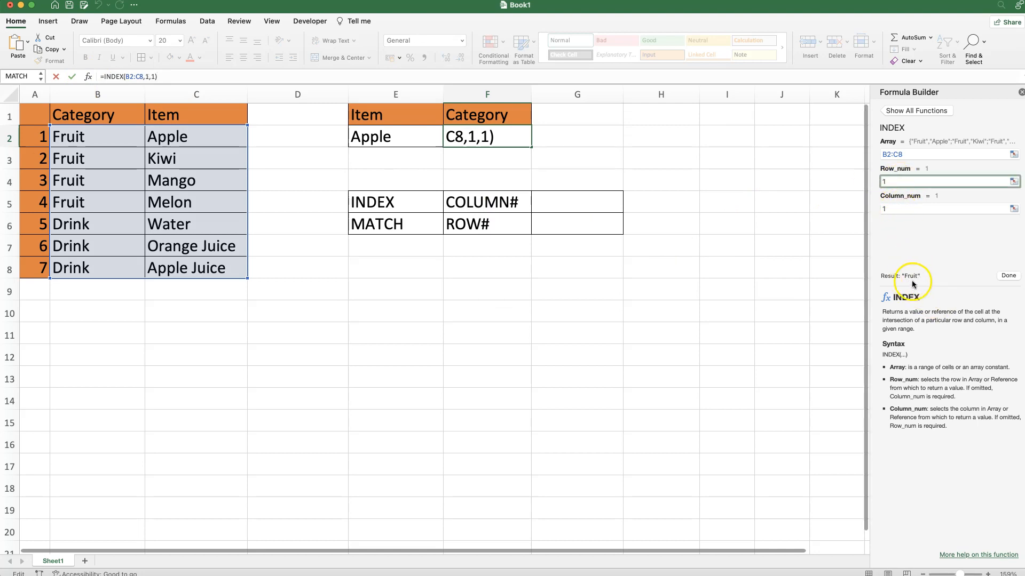
click(1008, 276)
click(481, 206)
click(548, 219)
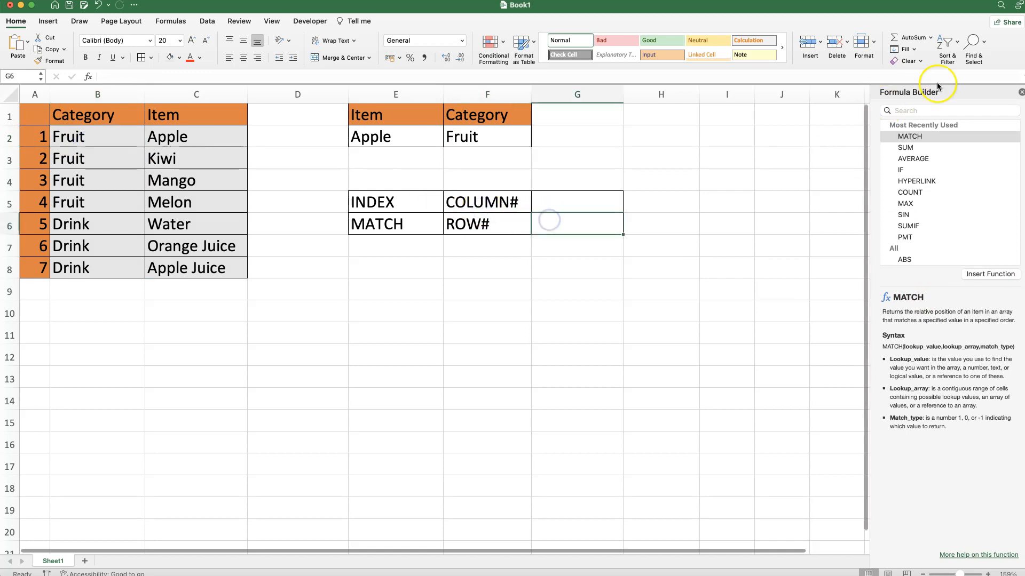
click(1021, 94)
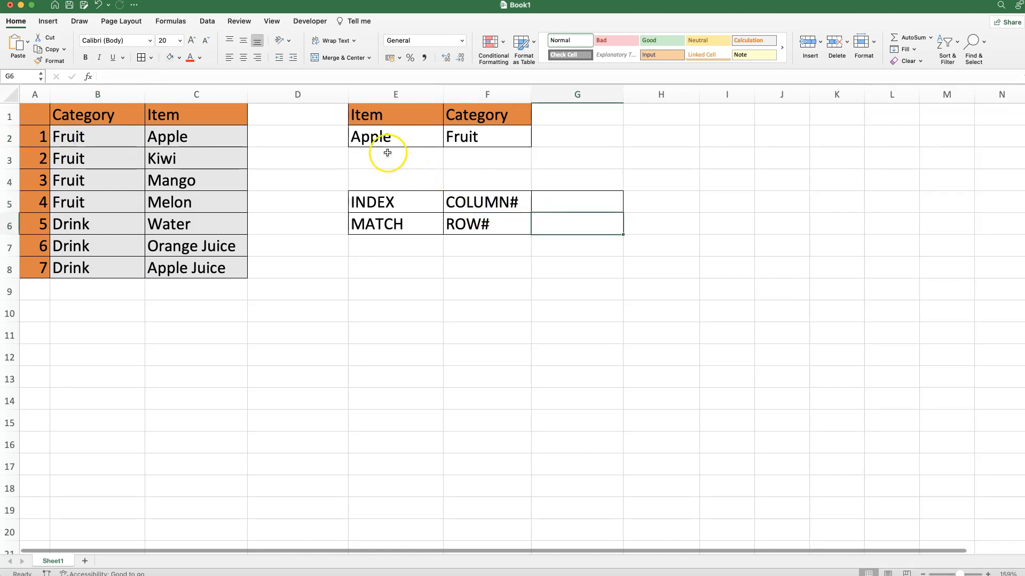
drag(384, 136, 453, 139)
drag(362, 226, 552, 227)
drag(383, 201, 543, 198)
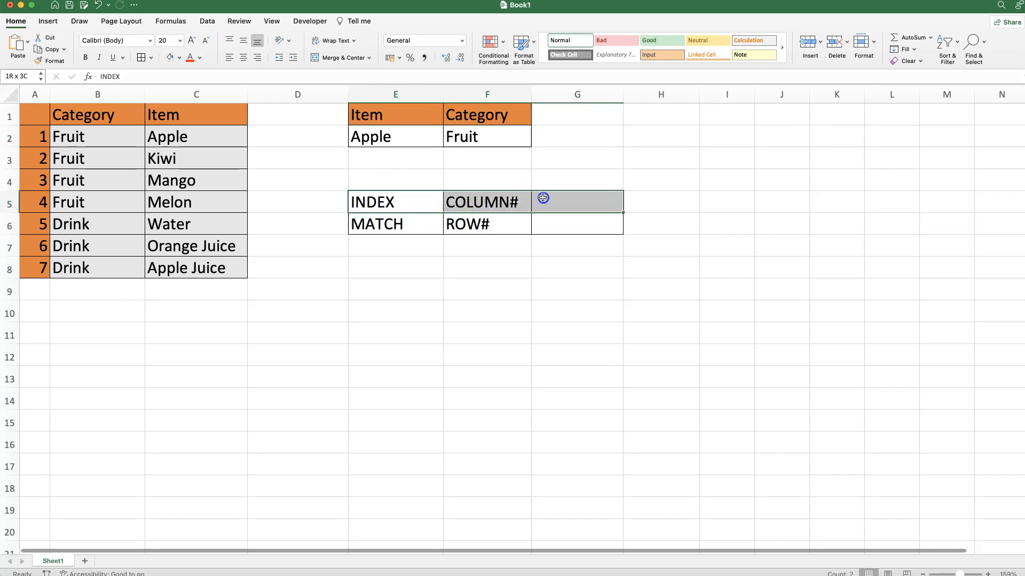
drag(403, 221, 560, 225)
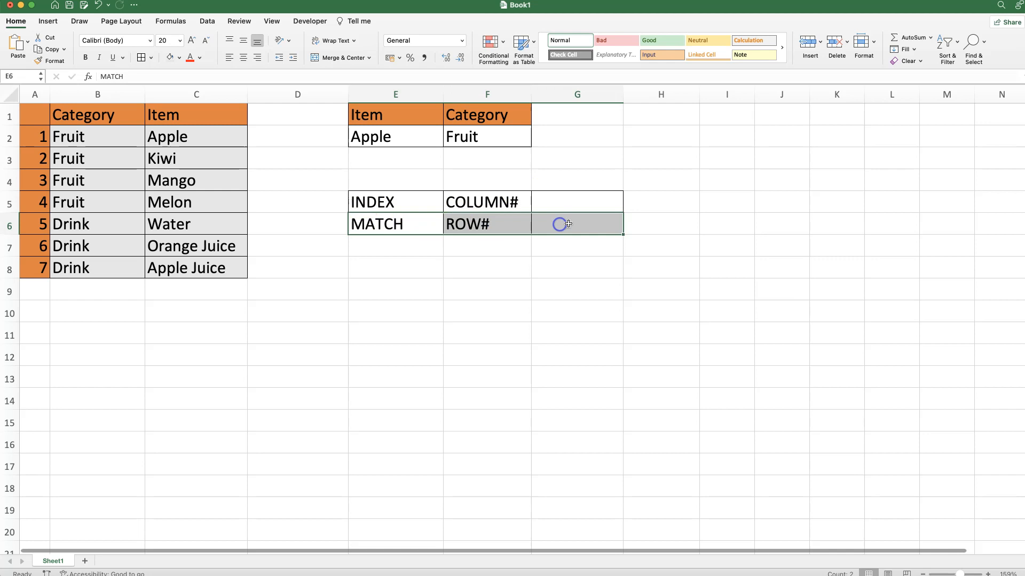
- Start a MATCH formula in the ROW# result cell G6, with E2 as the lookup value
click(568, 224)
text(=)
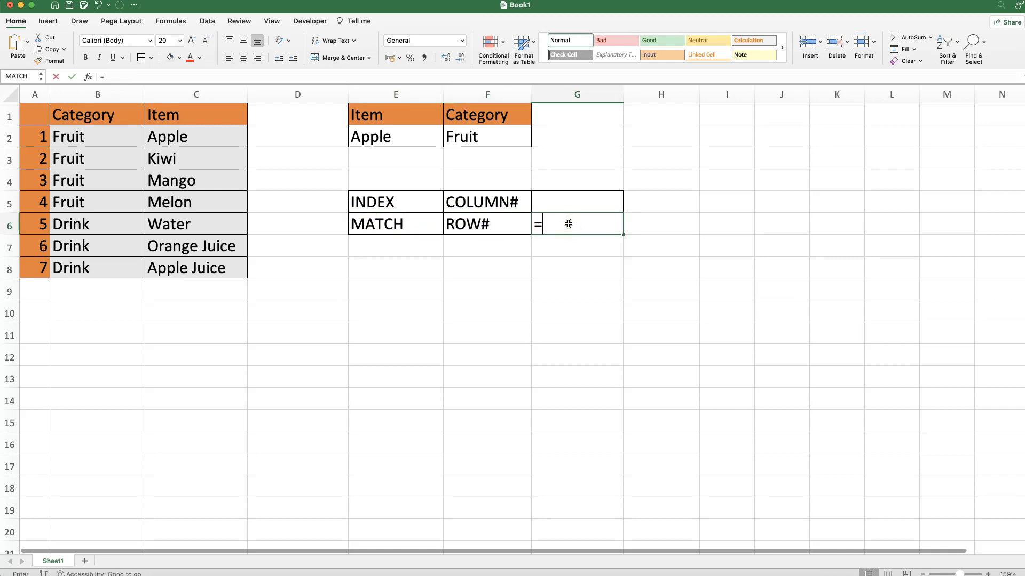
text(MATCH()
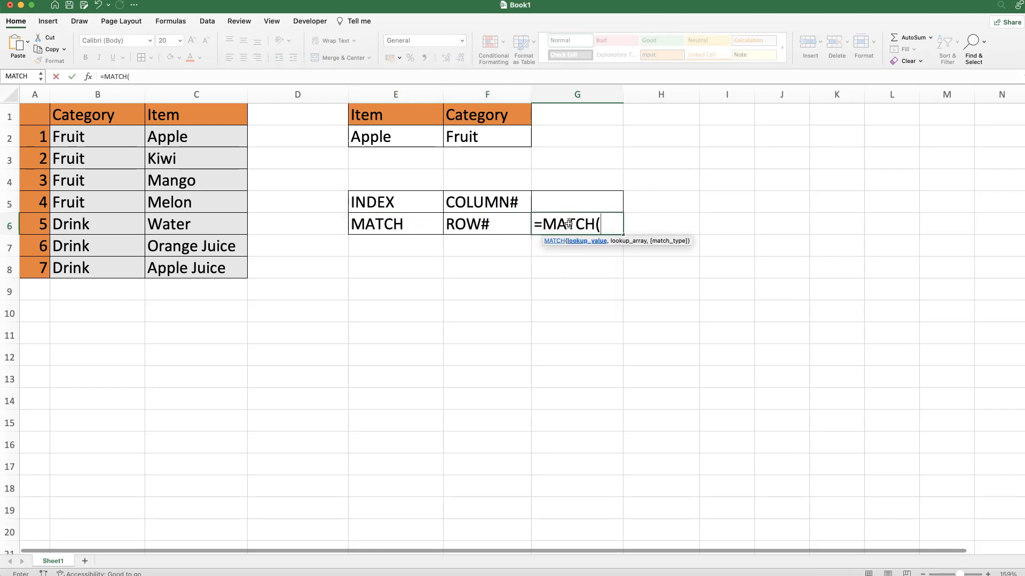
click(88, 78)
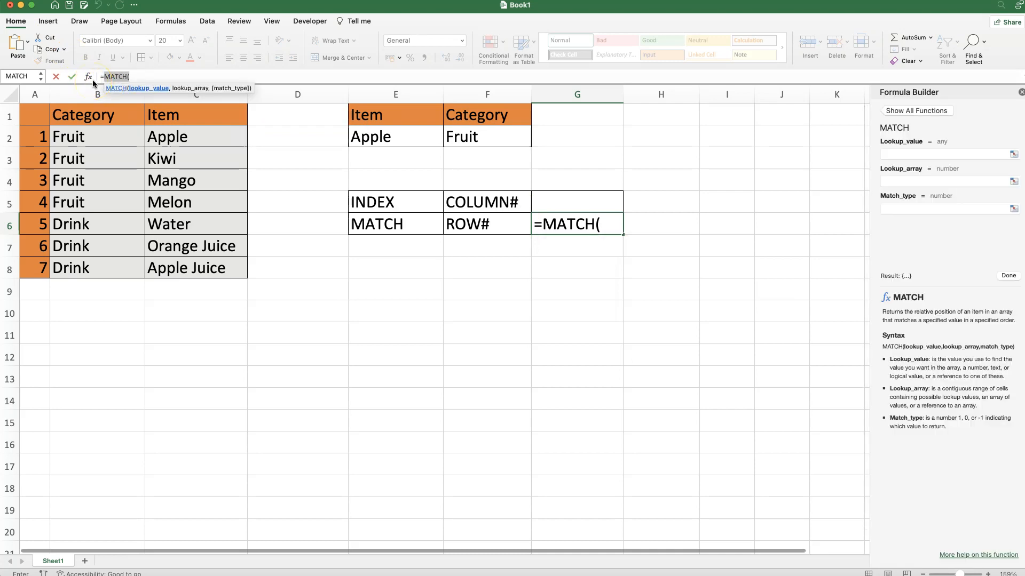
click(924, 155)
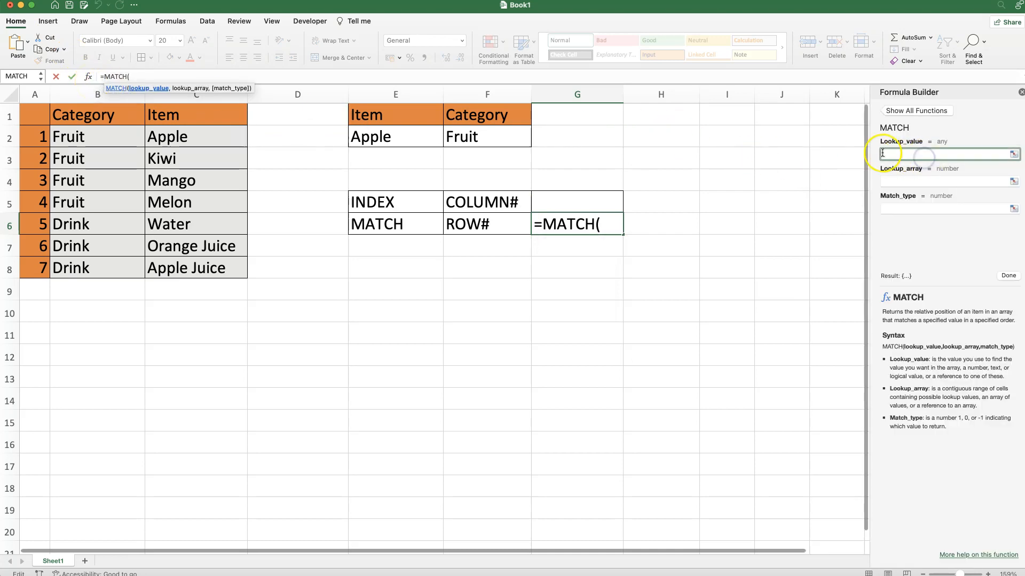
click(380, 139)
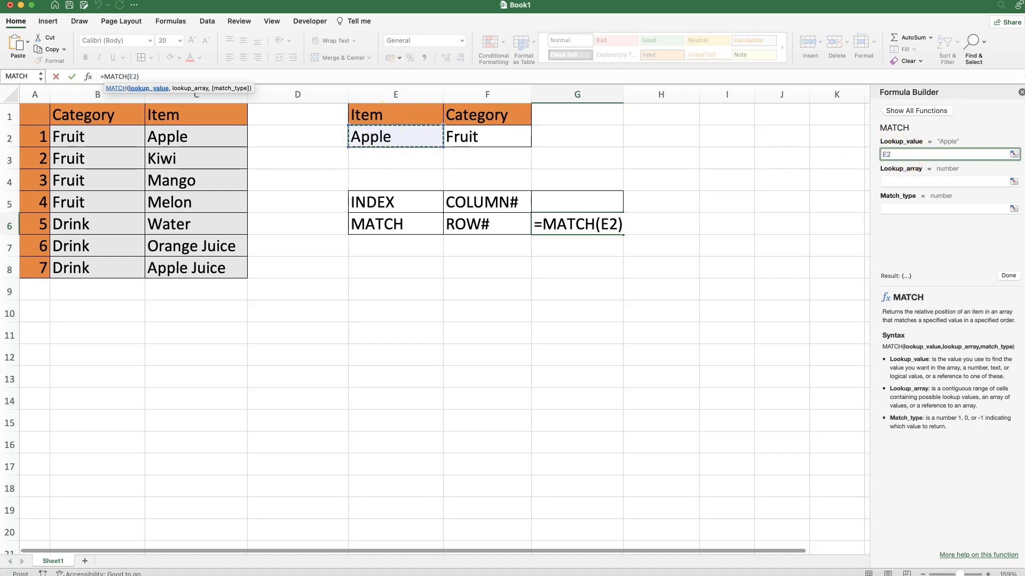
- Complete the MATCH formula with lookup array C2:C8 and match type 0
click(906, 180)
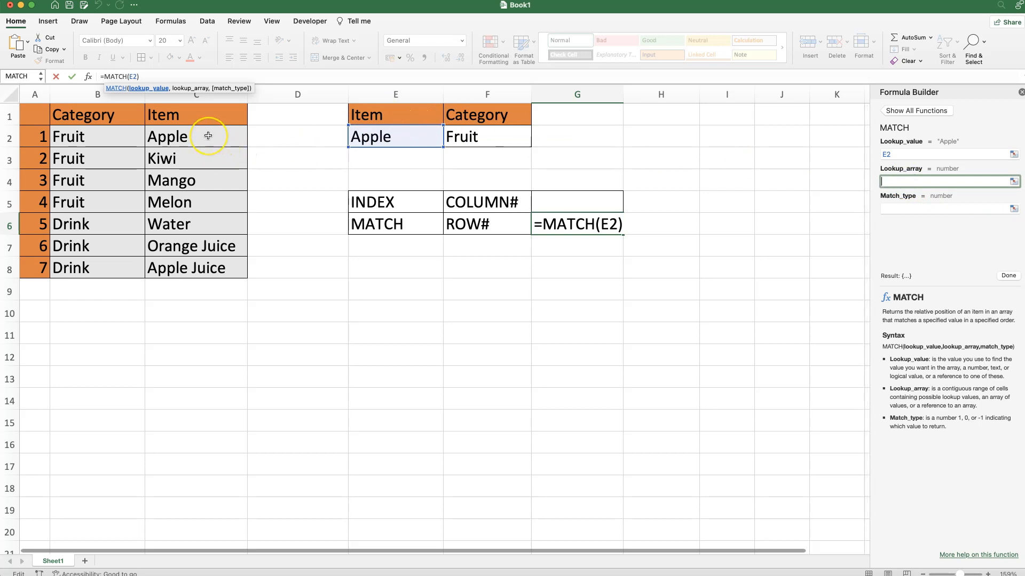
drag(208, 137, 221, 267)
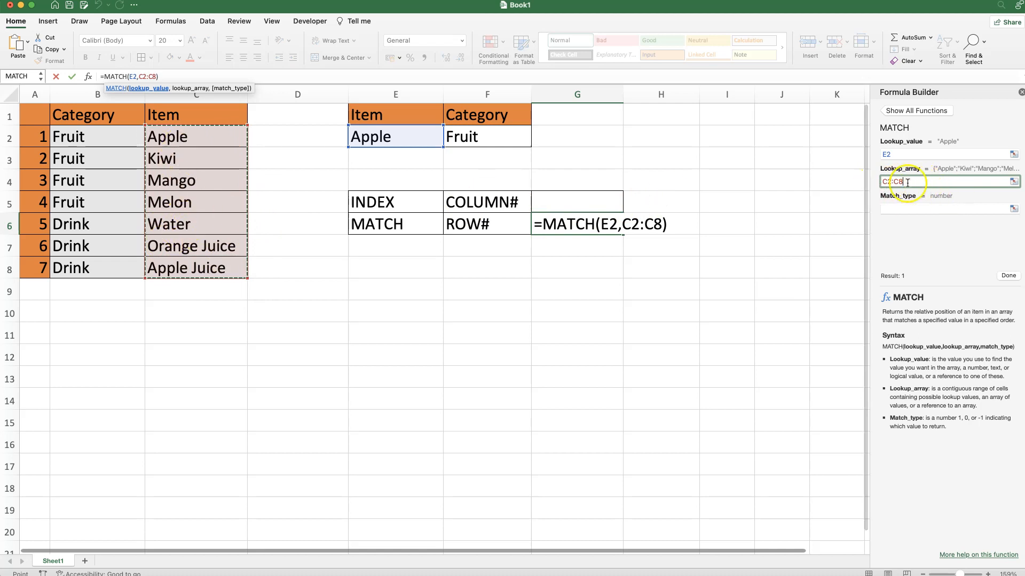
click(900, 209)
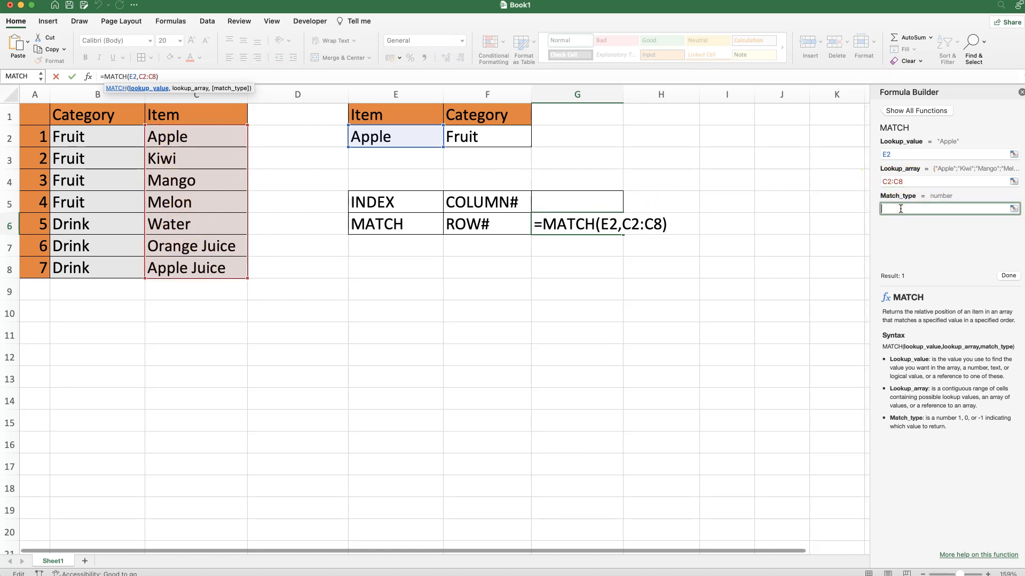
text(0)
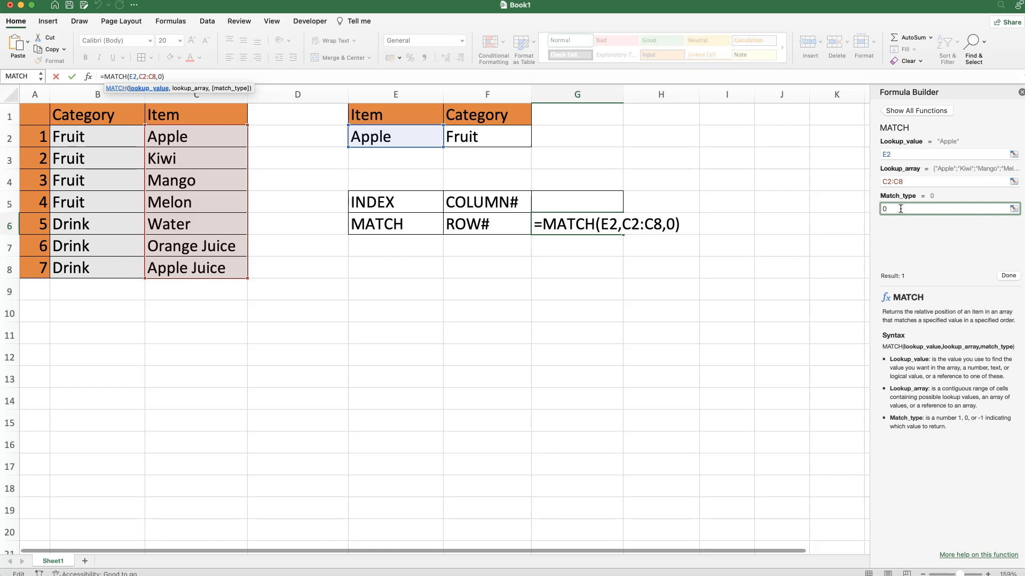
click(1008, 276)
click(573, 226)
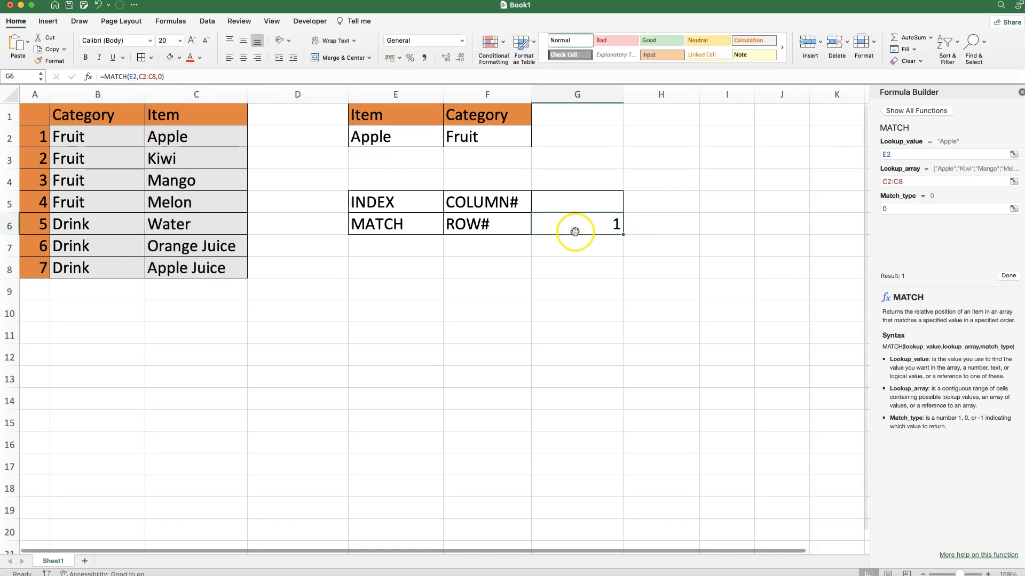
- Change the lookup item in E2 to Water and check the MATCH result in G6
double_click(398, 134)
text(Water)
key(Return)
click(580, 223)
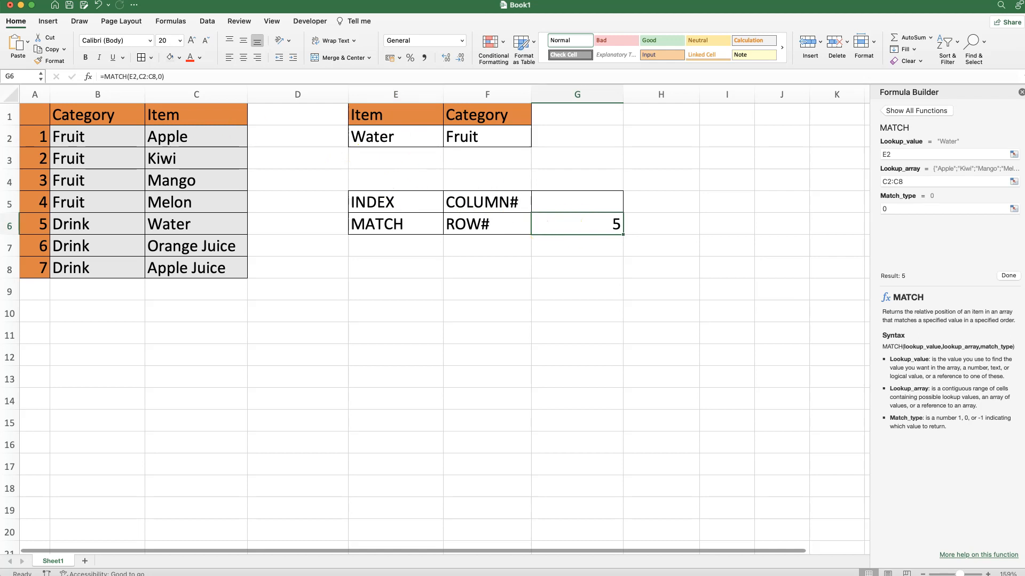
- Copy the MATCH formula from G6 and open F2's INDEX formula for editing with the array,row_num,column_num argument list
drag(100, 78, 190, 79)
key(super+c)
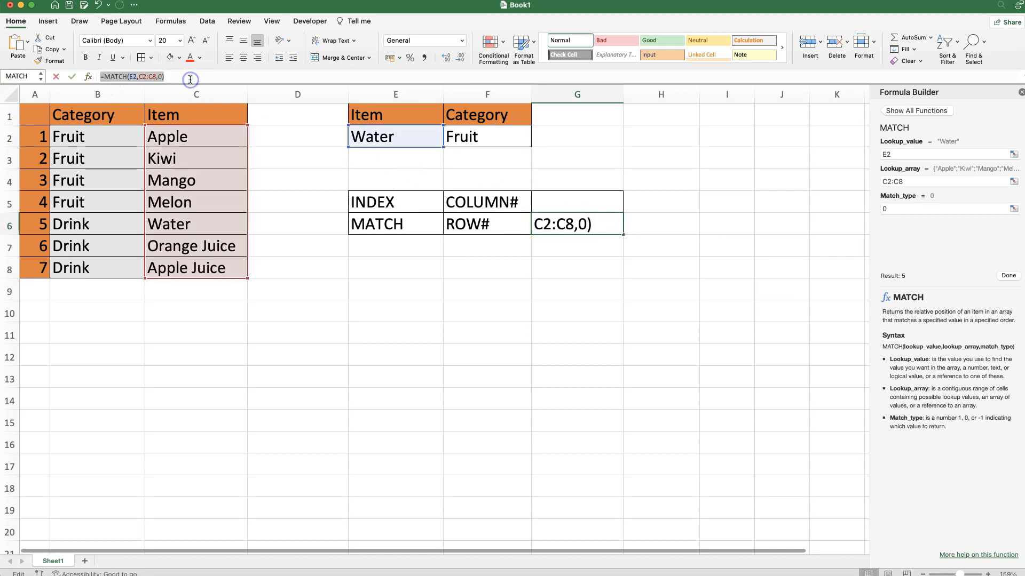
key(Escape)
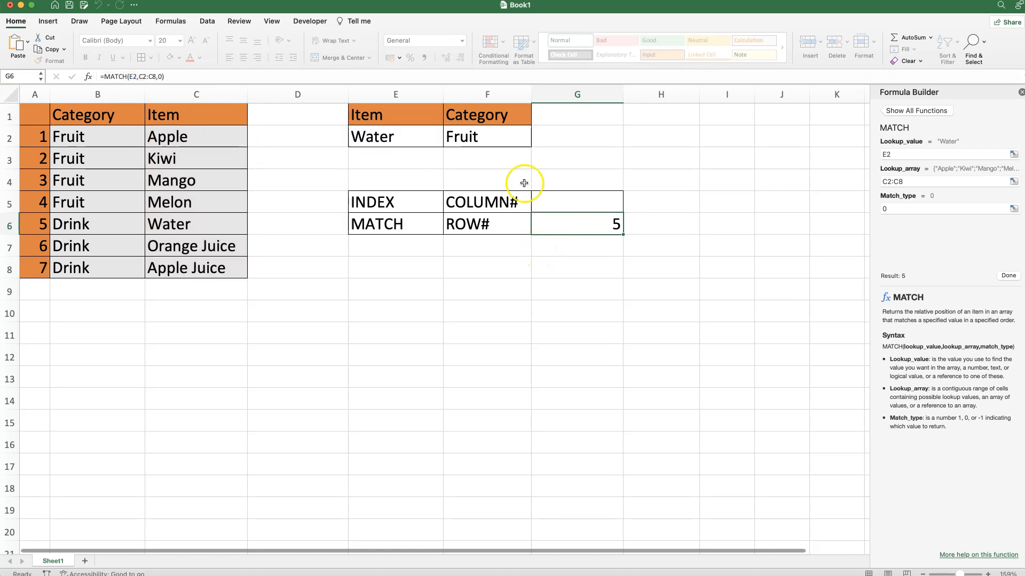
click(482, 140)
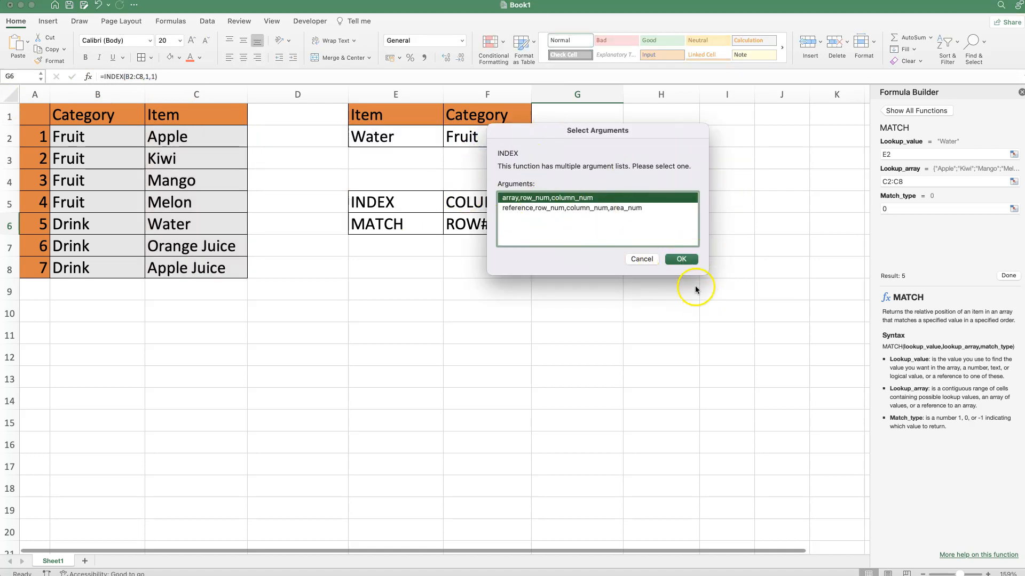
click(681, 259)
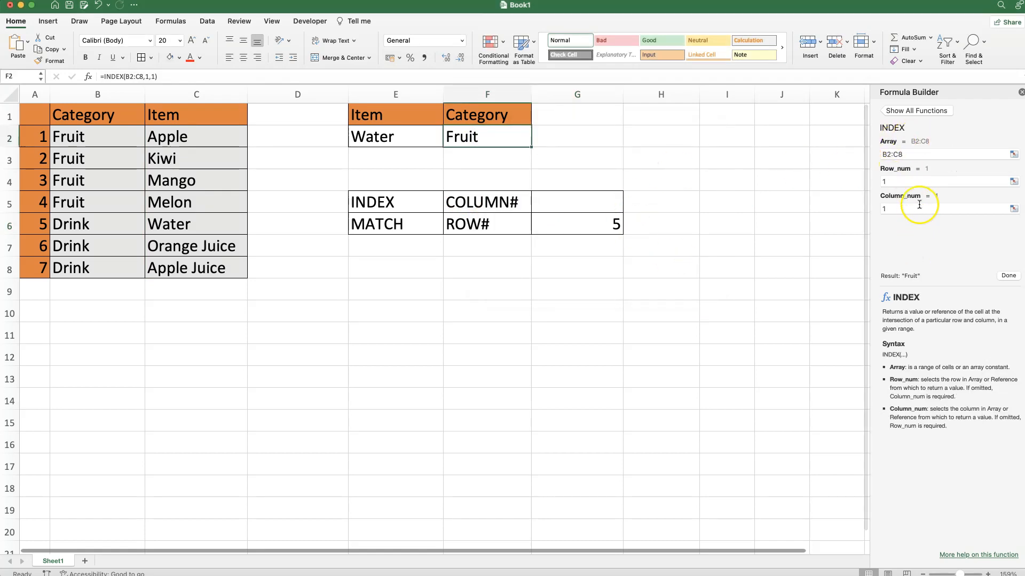
- Replace the row number in F2's INDEX formula with the copied MATCH(E2,C2:C8,0), without its equals sign, and finish the formula
click(942, 182)
drag(882, 182, 878, 182)
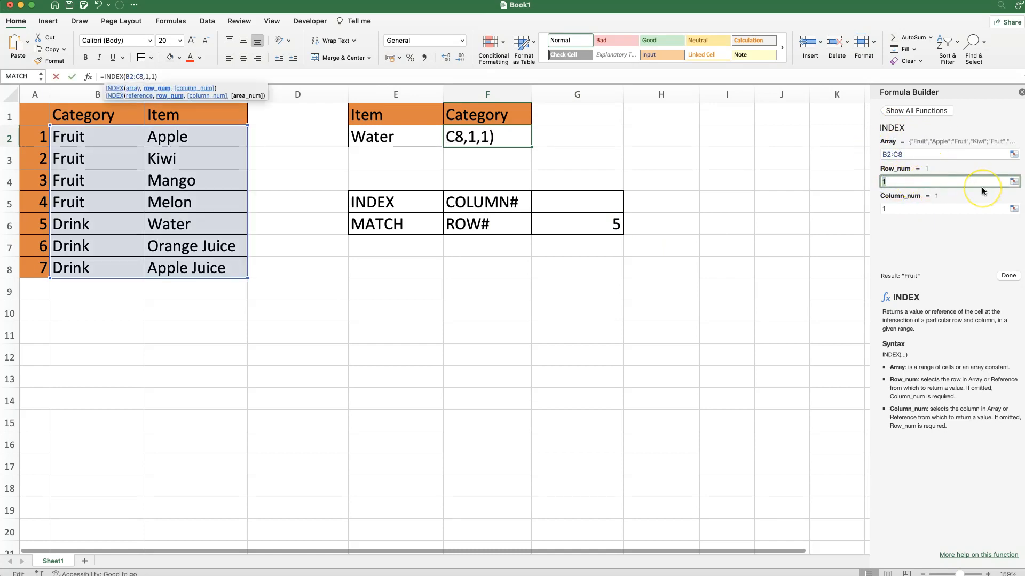
key(BackSpace)
key(super+v)
click(885, 182)
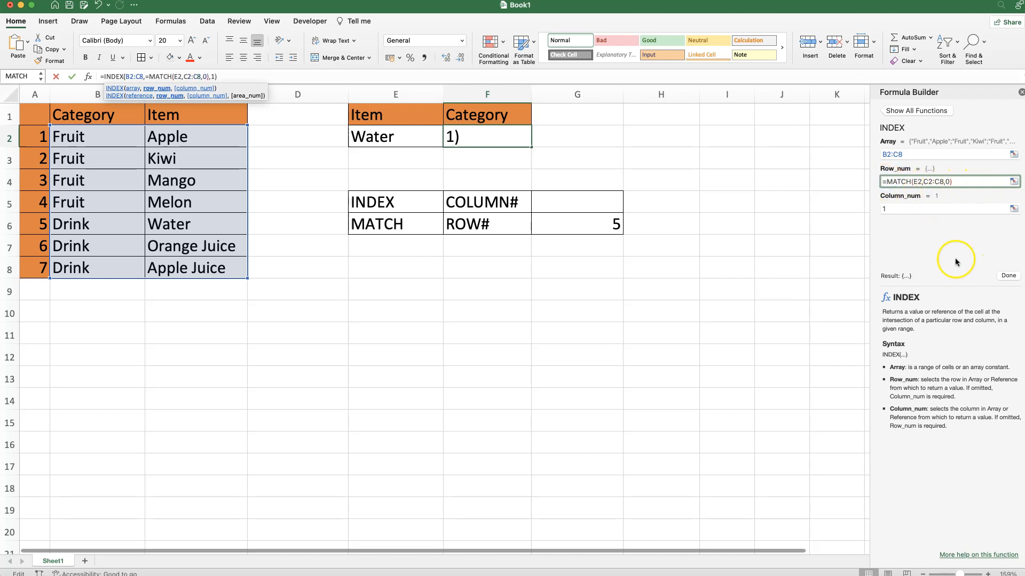
key(BackSpace)
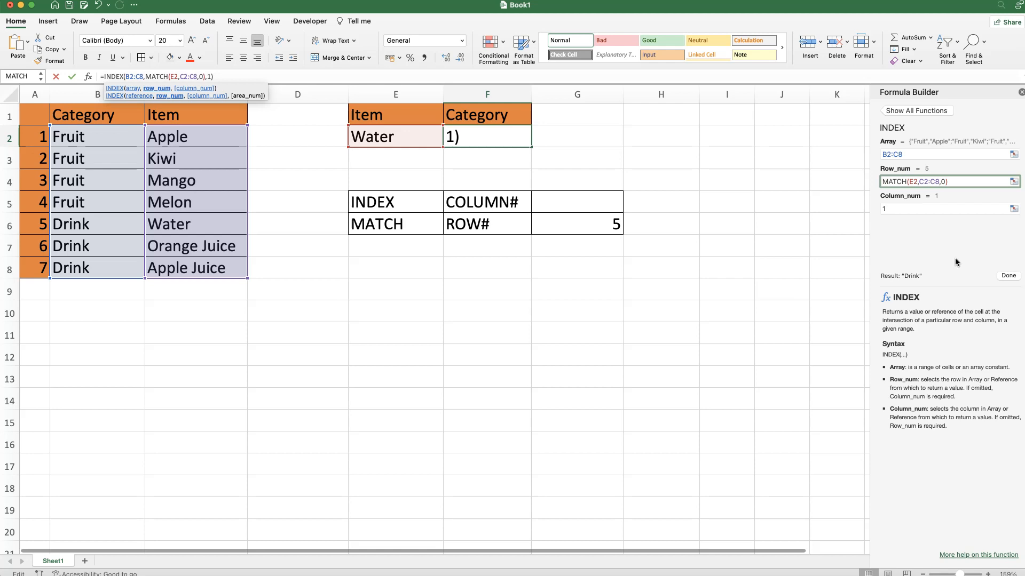
click(1008, 276)
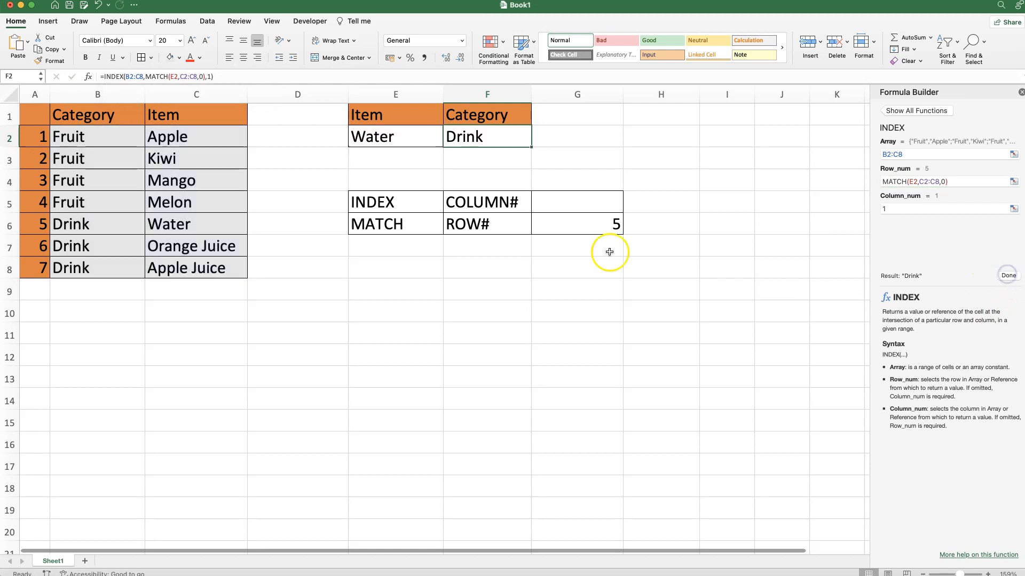
- Change the lookup item in E2 to Apple Juice and check the formulas and results in F2 and G6
click(598, 224)
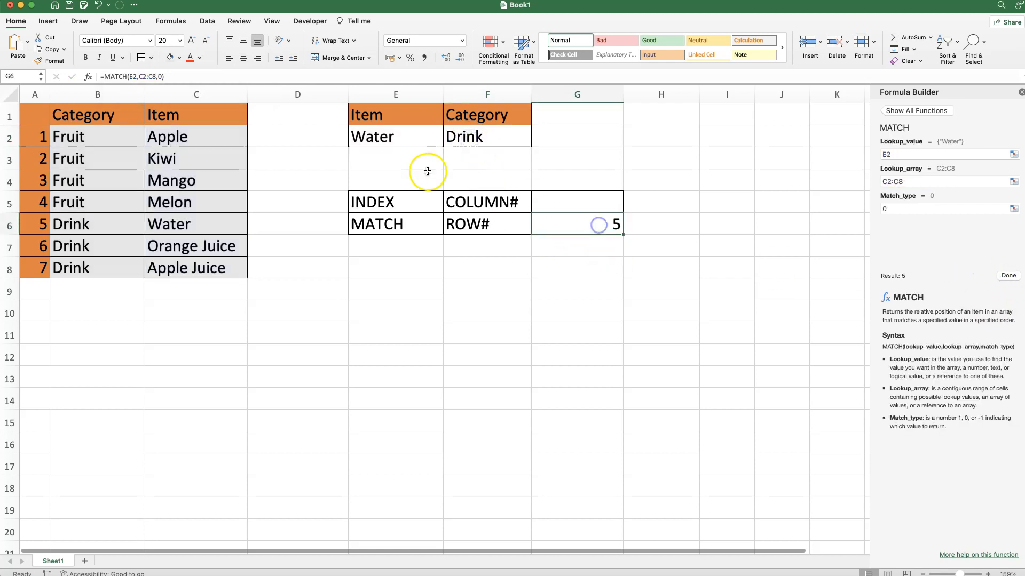
click(395, 137)
text(Apple)
key(Return)
click(369, 135)
click(388, 138)
double_click(399, 135)
text(Juice)
key(Return)
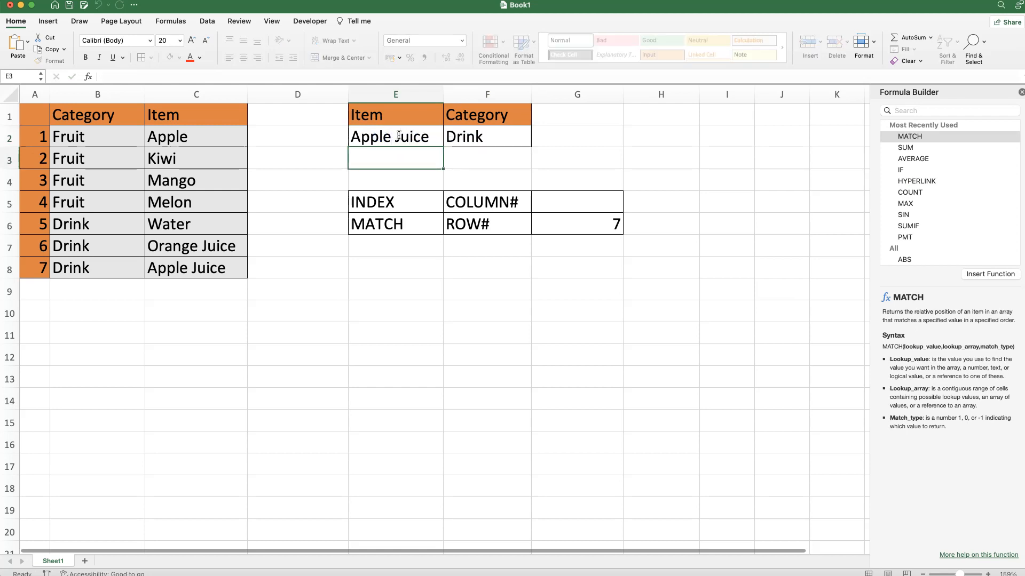
click(465, 146)
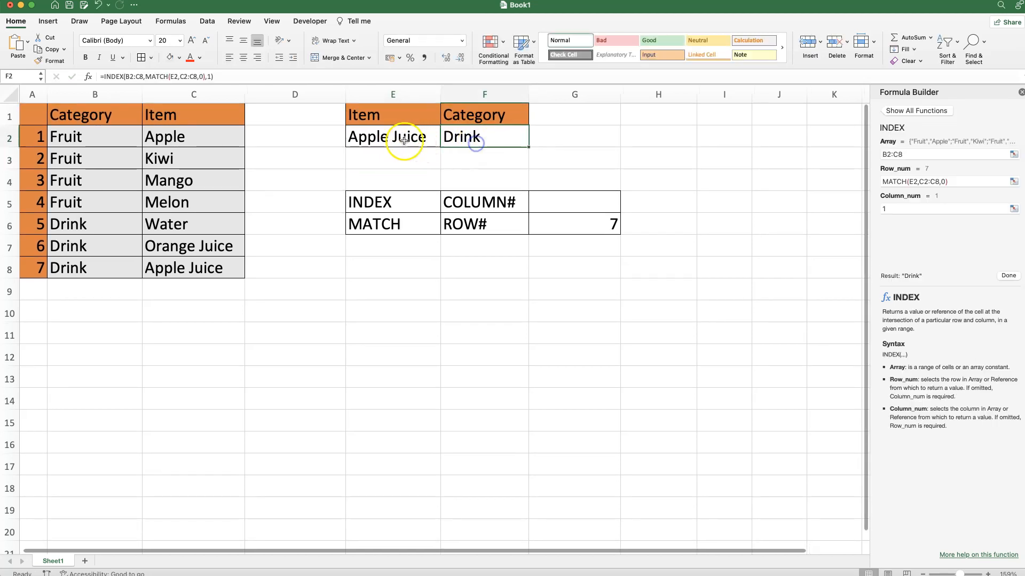
click(577, 223)
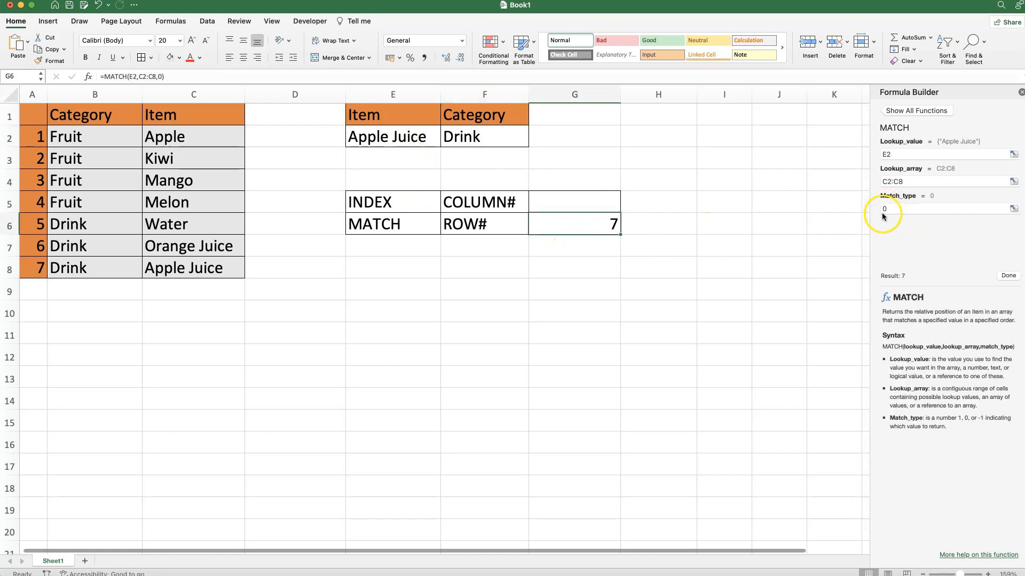
click(404, 139)
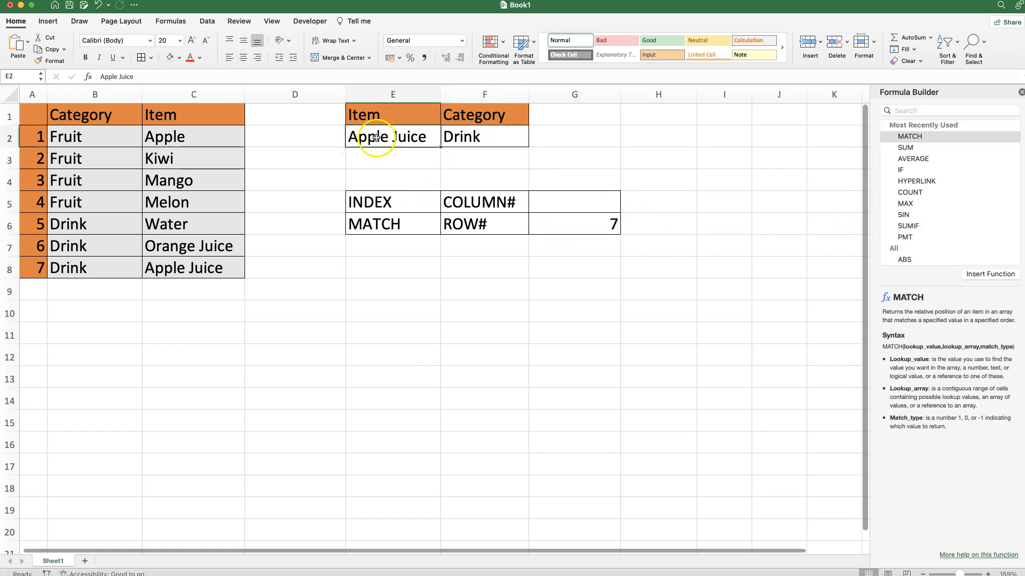